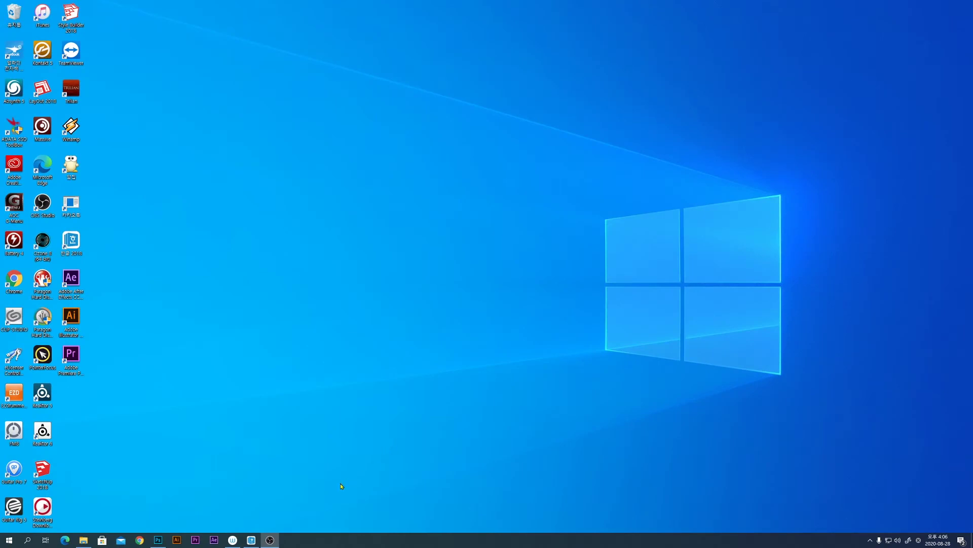
# - Open Photoshop and start a new document with the A4 print preset, 210 x 297 mm at 300 ppi
pyautogui.click(159, 540)
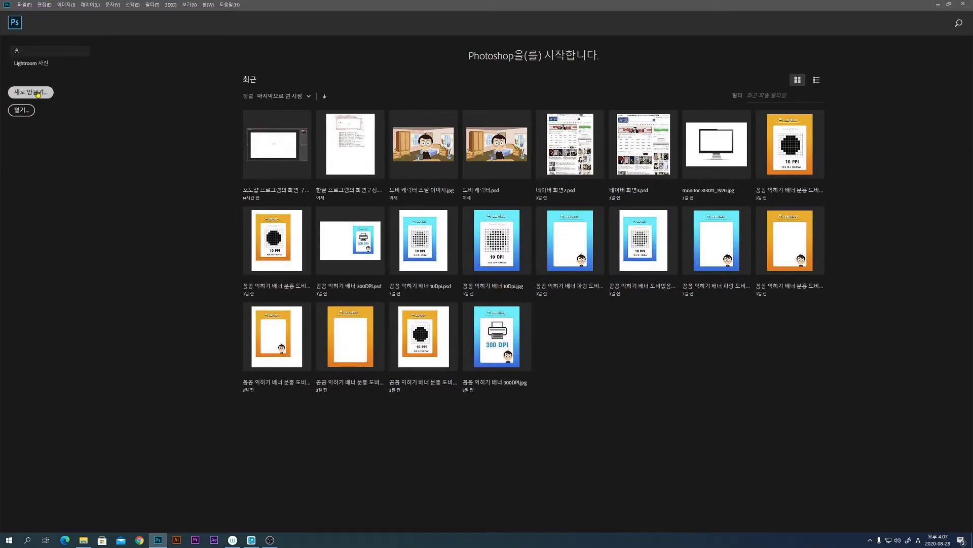
pyautogui.click(38, 94)
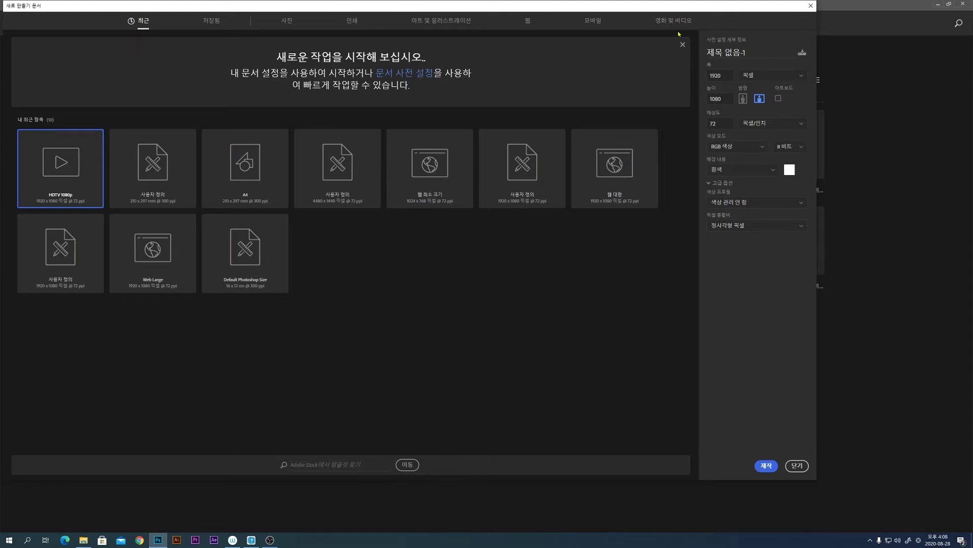
pyautogui.click(352, 21)
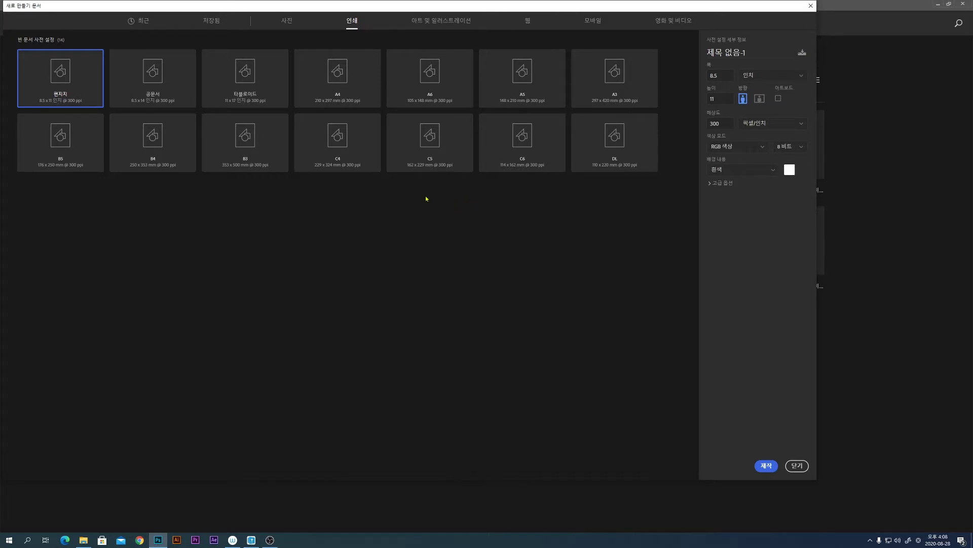
pyautogui.click(342, 76)
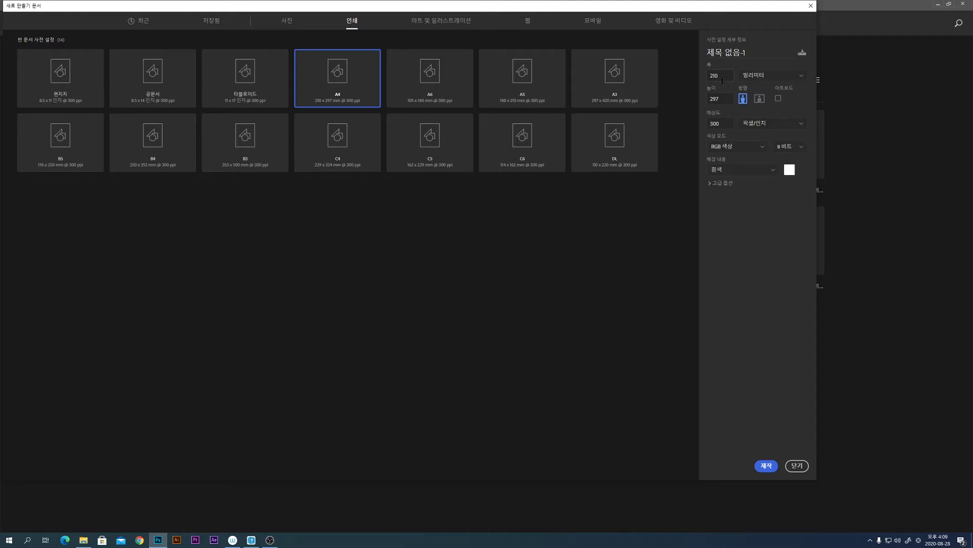
# - Keep millimetres as the document unit, set the colour mode to CMYK and create the document
pyautogui.click(801, 77)
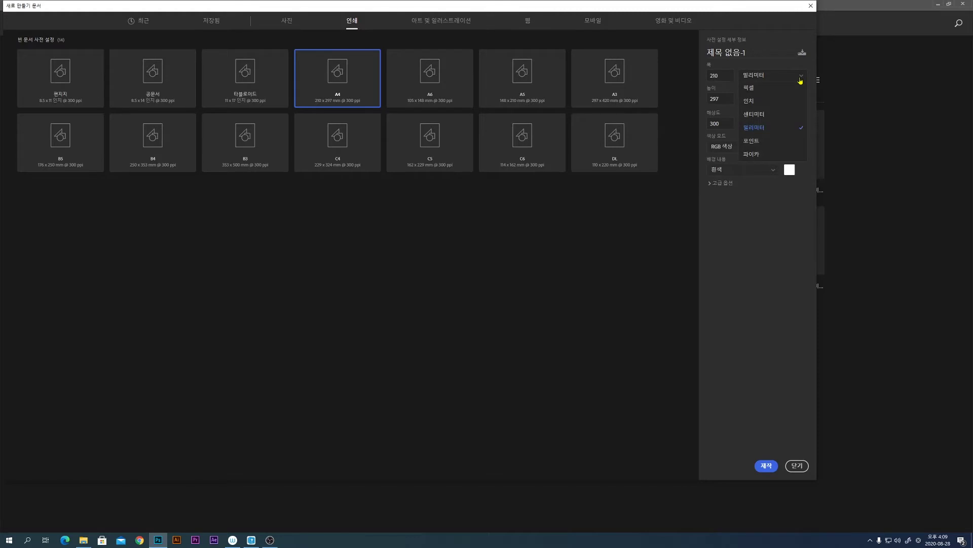
pyautogui.click(801, 78)
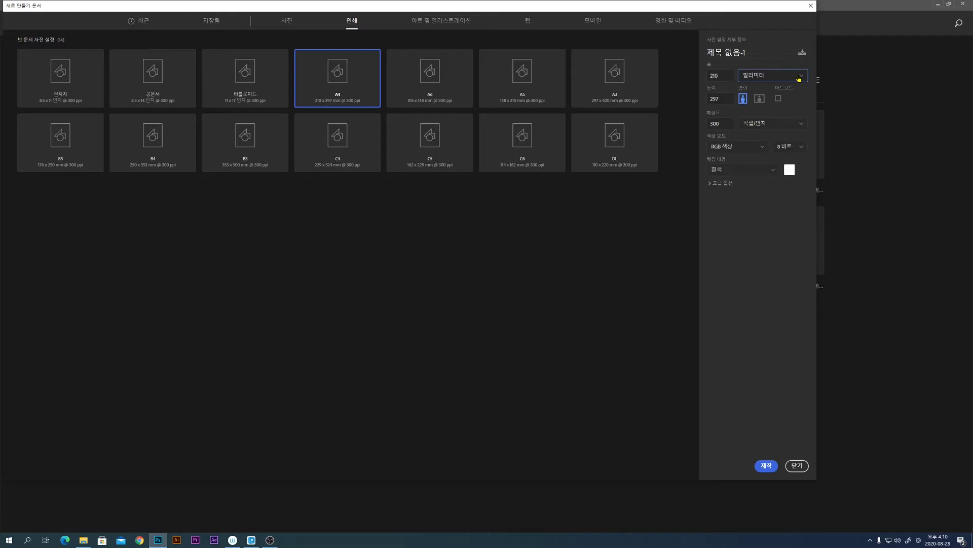
pyautogui.click(799, 78)
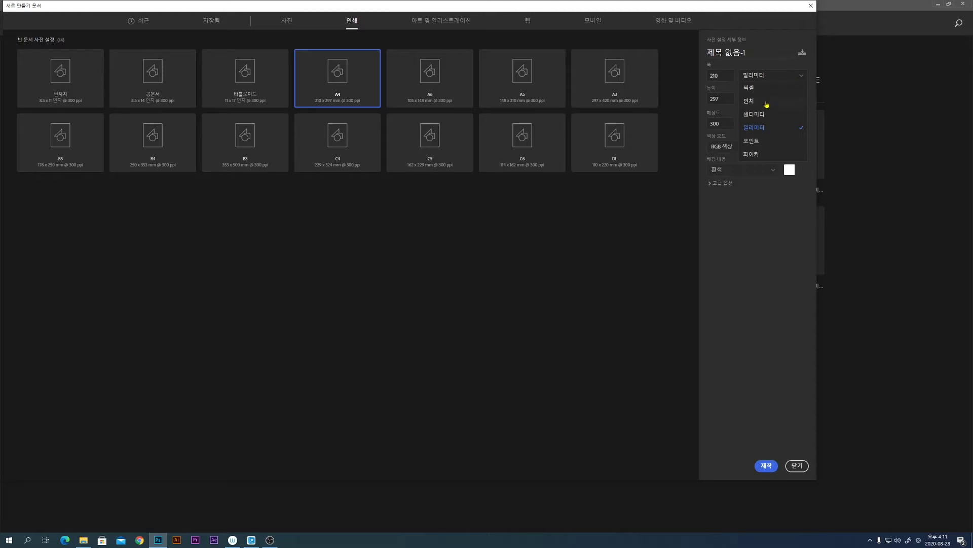
pyautogui.click(765, 132)
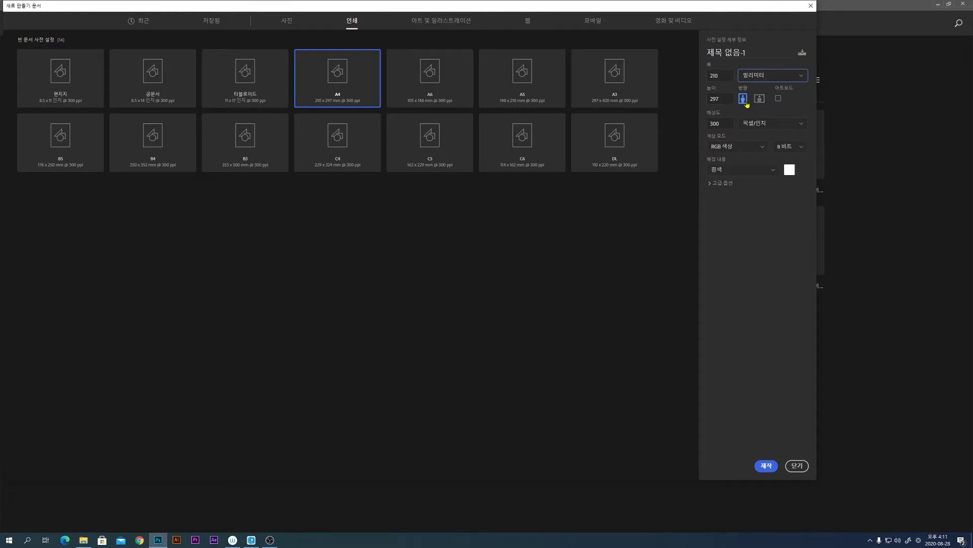
pyautogui.click(725, 122)
pyautogui.click(745, 137)
pyautogui.click(741, 150)
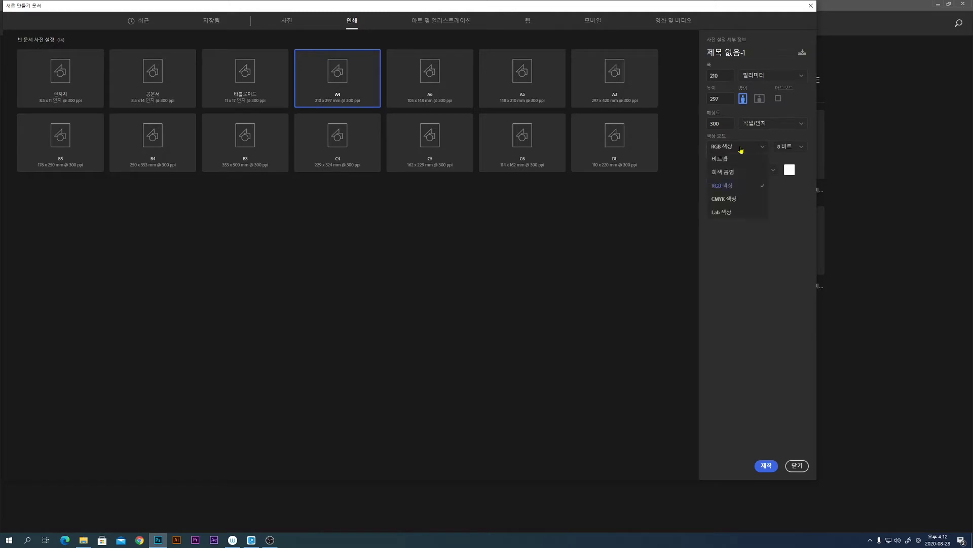
pyautogui.click(736, 200)
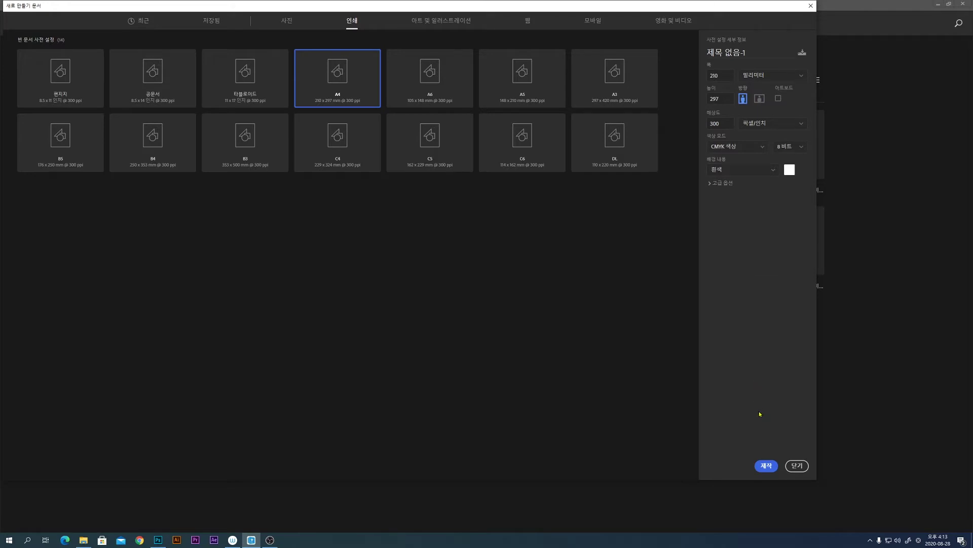
pyautogui.click(765, 466)
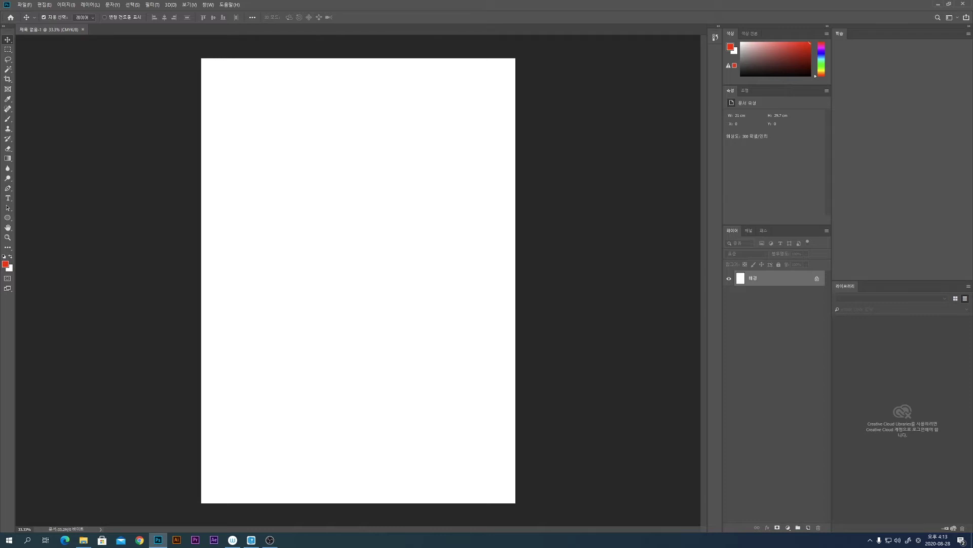
# - Close the untitled A4 document
pyautogui.hotkey('ctrl', 'n')
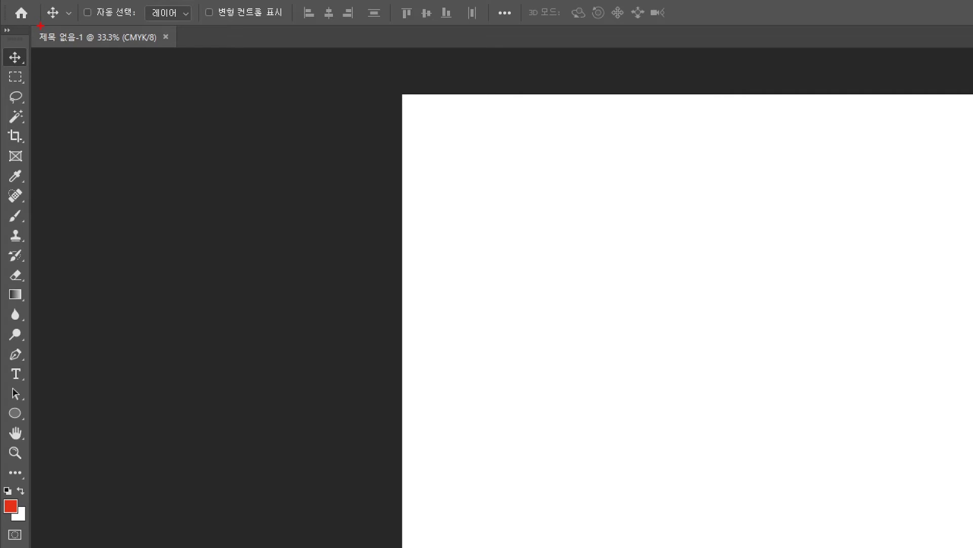
pyautogui.moveTo(154, 29); pyautogui.dragTo(183, 54)
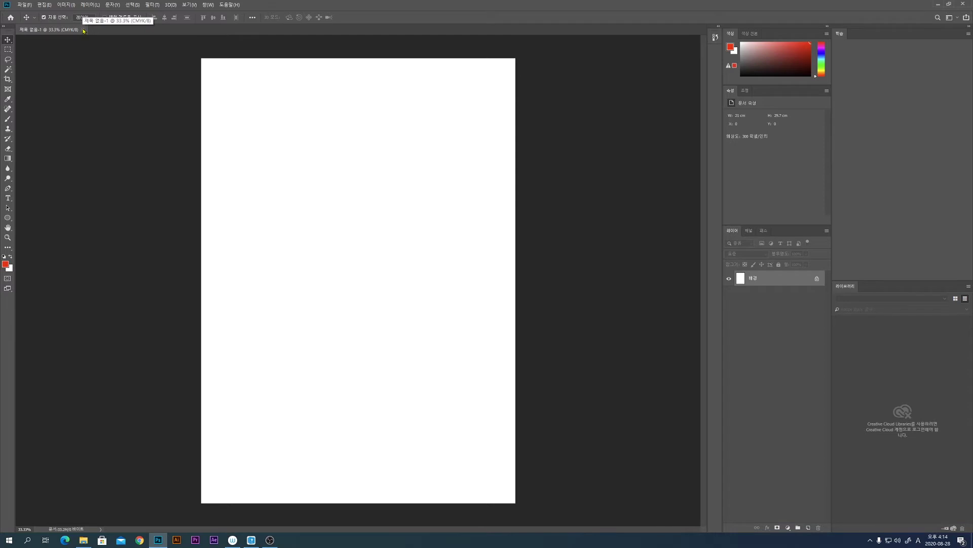
pyautogui.click(83, 30)
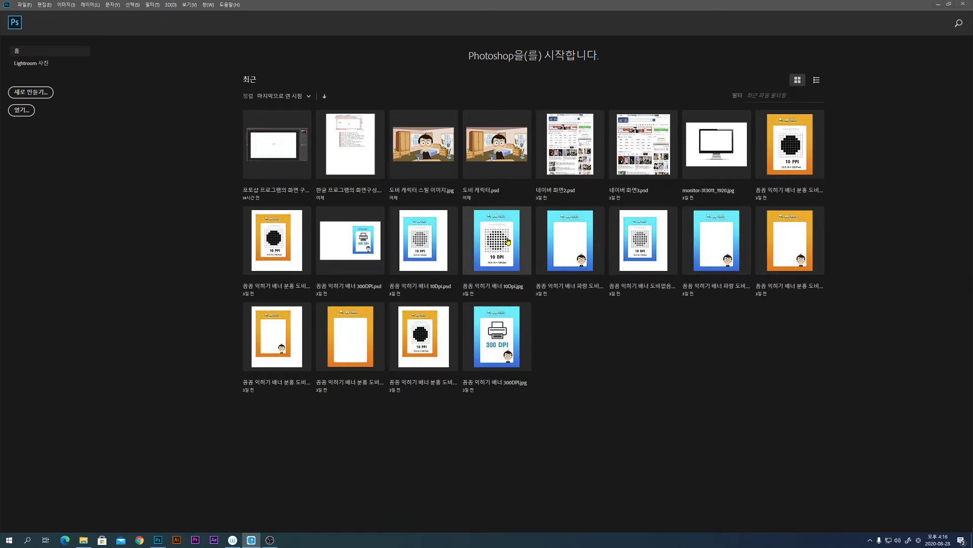
# - Create a new document from the HDTV 1080p film and video preset, 1920 x 1080 pixels at 72 ppi
pyautogui.click(31, 92)
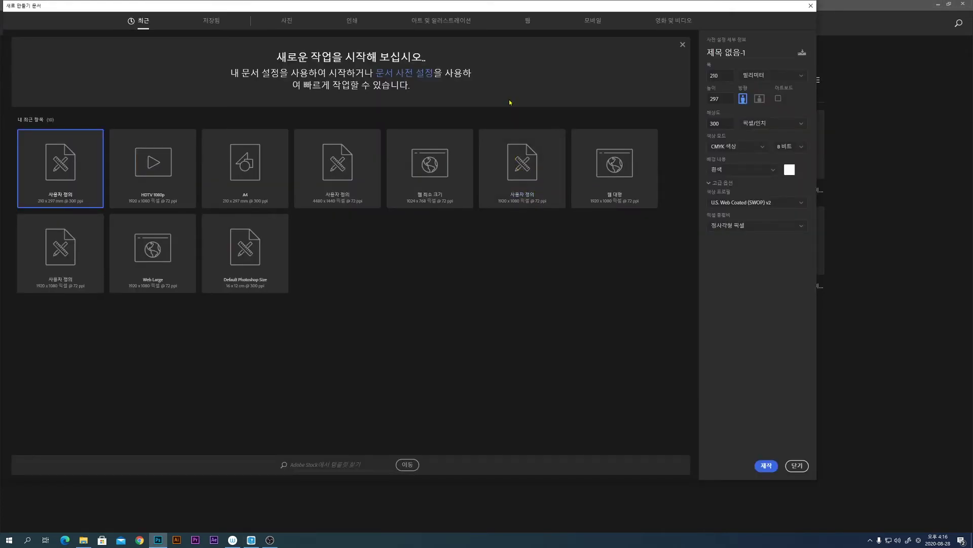
pyautogui.click(670, 21)
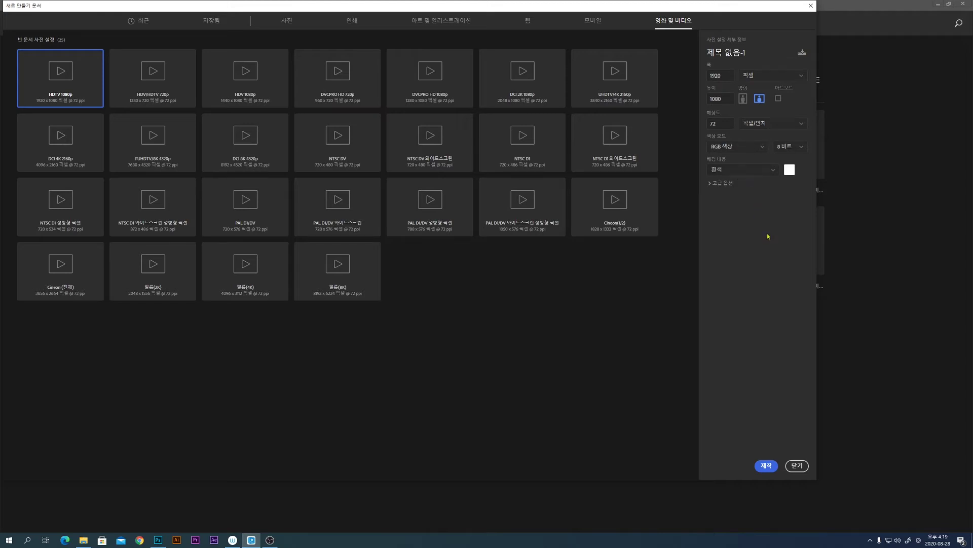
pyautogui.click(767, 465)
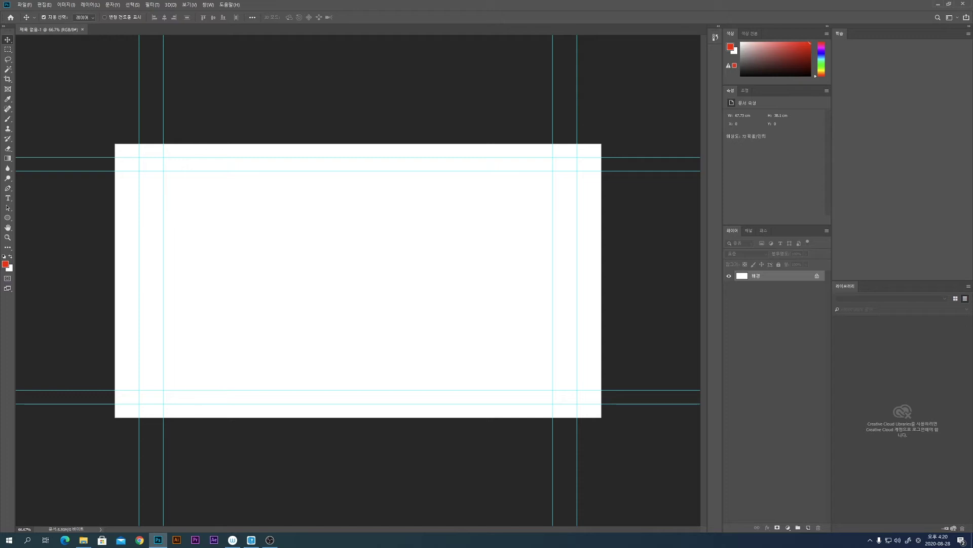
# - Close the Learn panel and the Libraries panel group to enlarge the canvas area
pyautogui.click(251, 540)
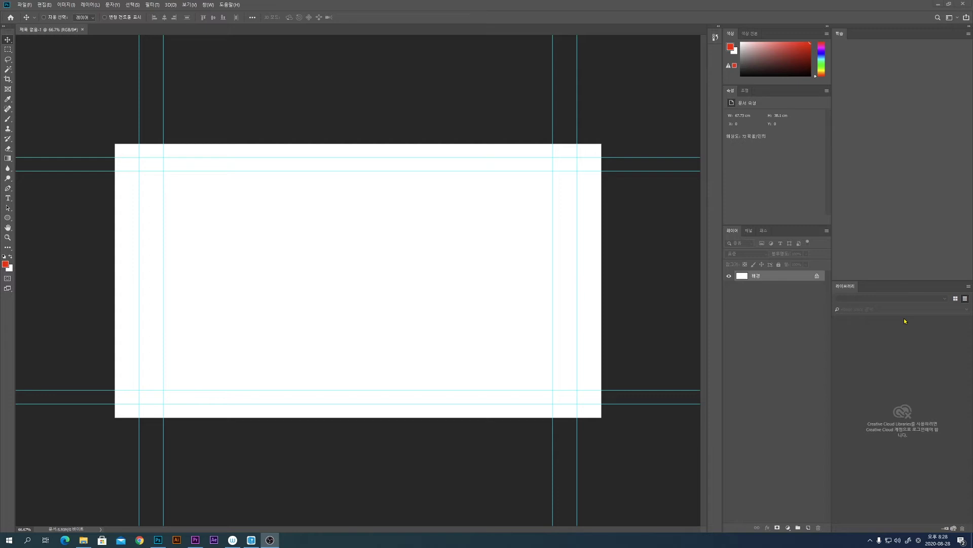
pyautogui.click(968, 33)
pyautogui.click(962, 47)
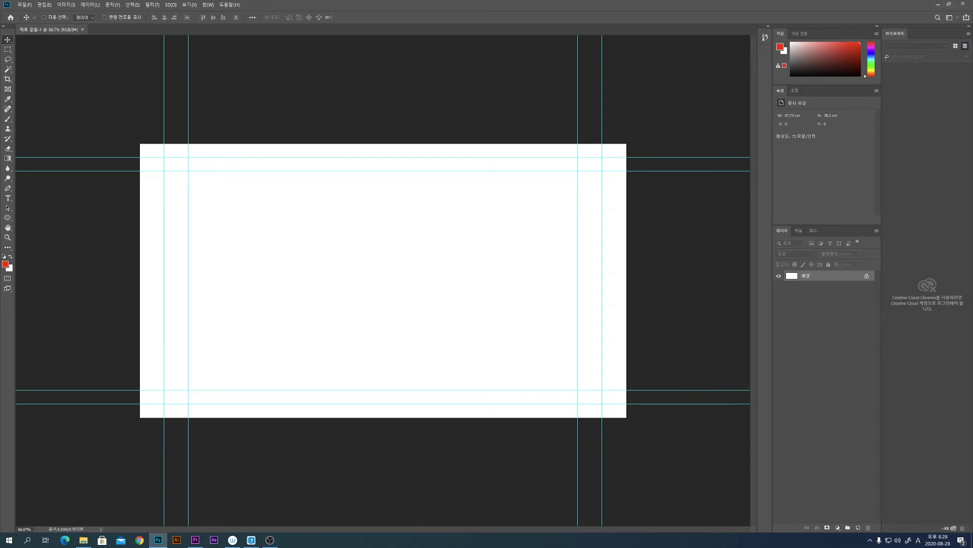
pyautogui.click(968, 34)
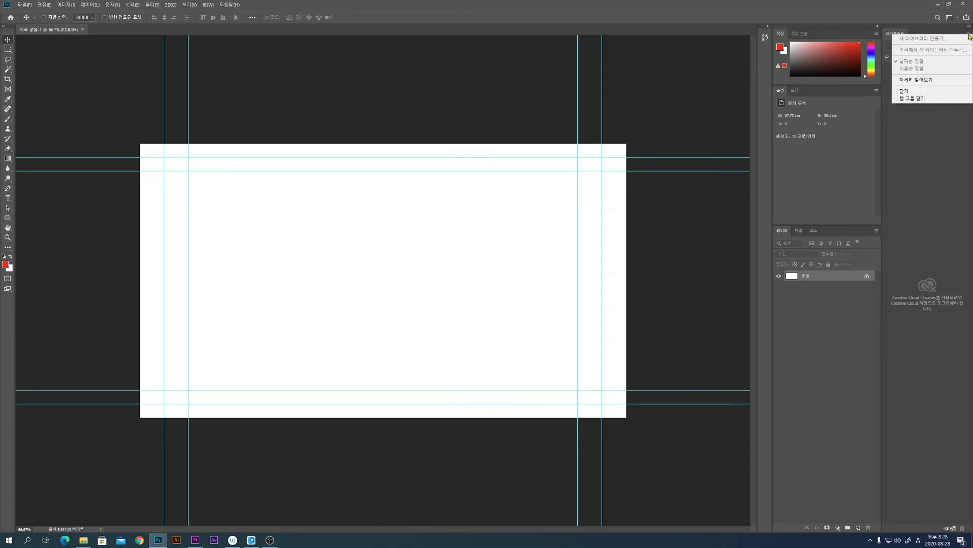
pyautogui.click(940, 100)
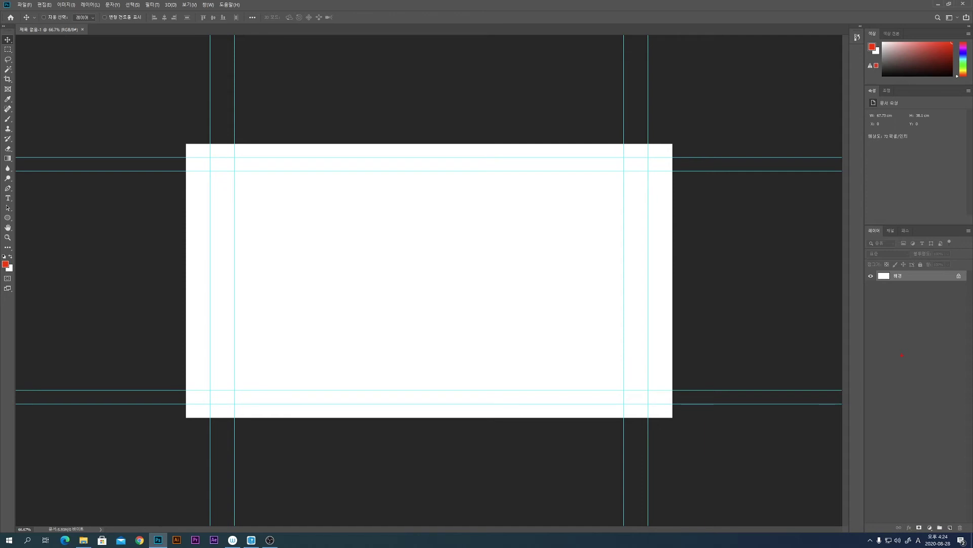
# - Expand the toolbox to two columns and float it over the upper-left part of the canvas
pyautogui.press('ctrl')
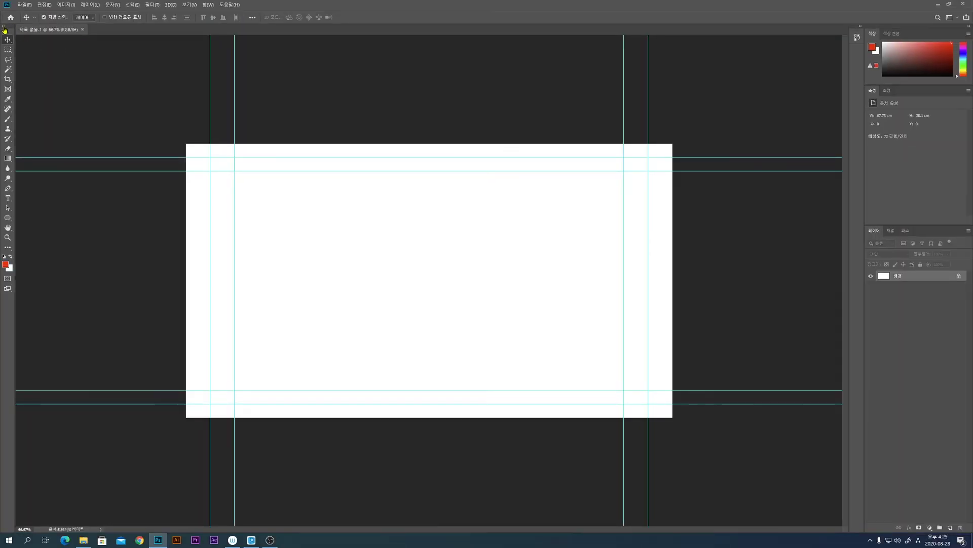
pyautogui.click(7, 52)
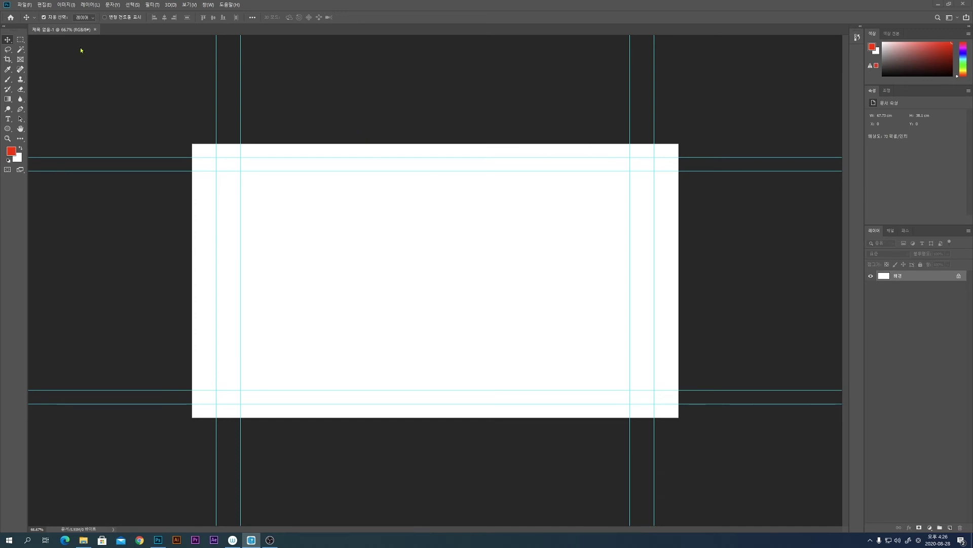
pyautogui.moveTo(18, 32); pyautogui.dragTo(19, 32)
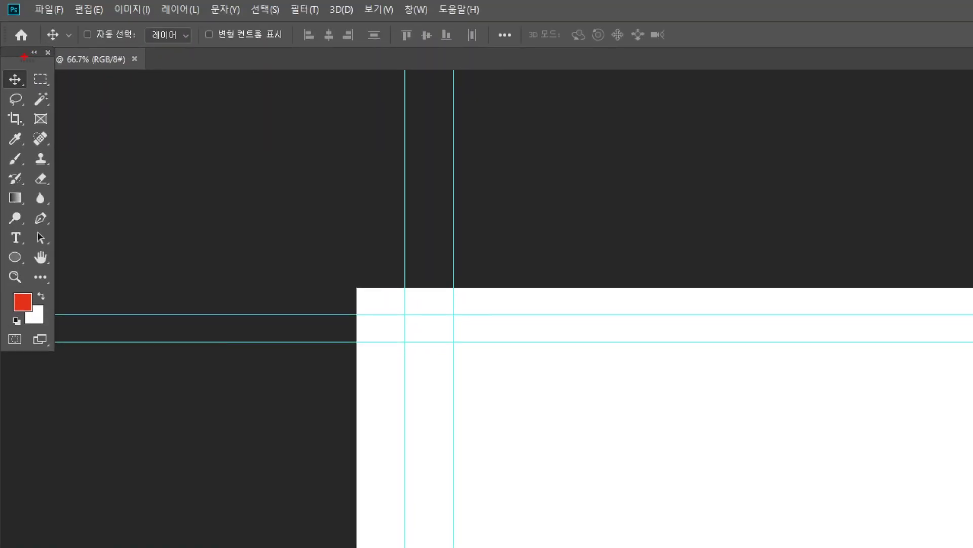
pyautogui.moveTo(14, 58); pyautogui.dragTo(41, 67)
pyautogui.press('Escape')
pyautogui.moveTo(18, 31); pyautogui.dragTo(227, 130)
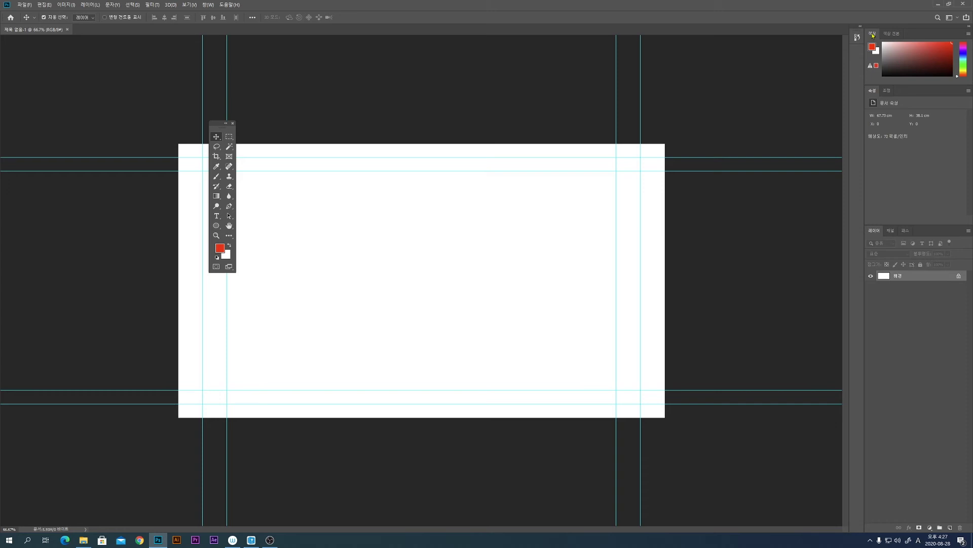
# - Detach the Color panel, the Swatches panel and the Properties/Adjustments group from the dock and float them over the workspace
pyautogui.moveTo(873, 35); pyautogui.dragTo(513, 117)
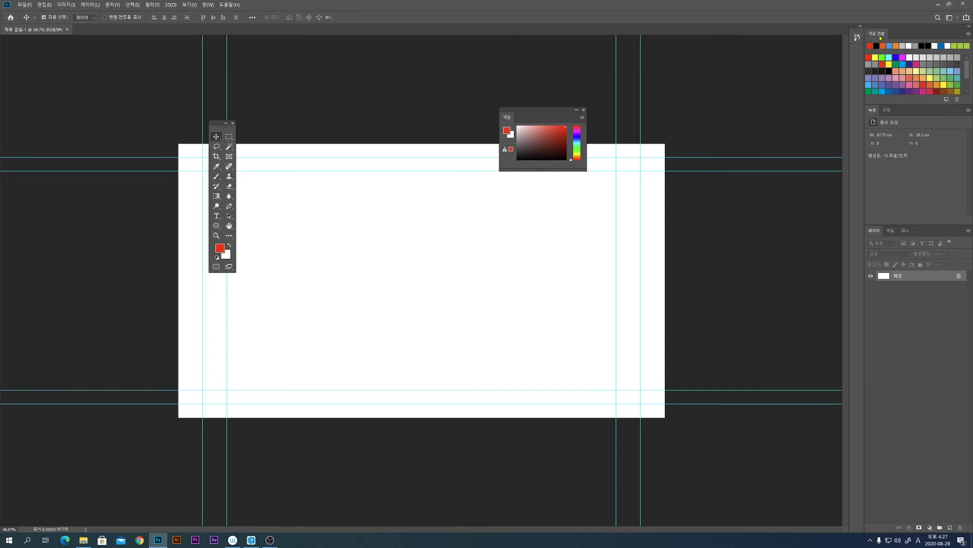
pyautogui.moveTo(880, 36); pyautogui.dragTo(540, 200)
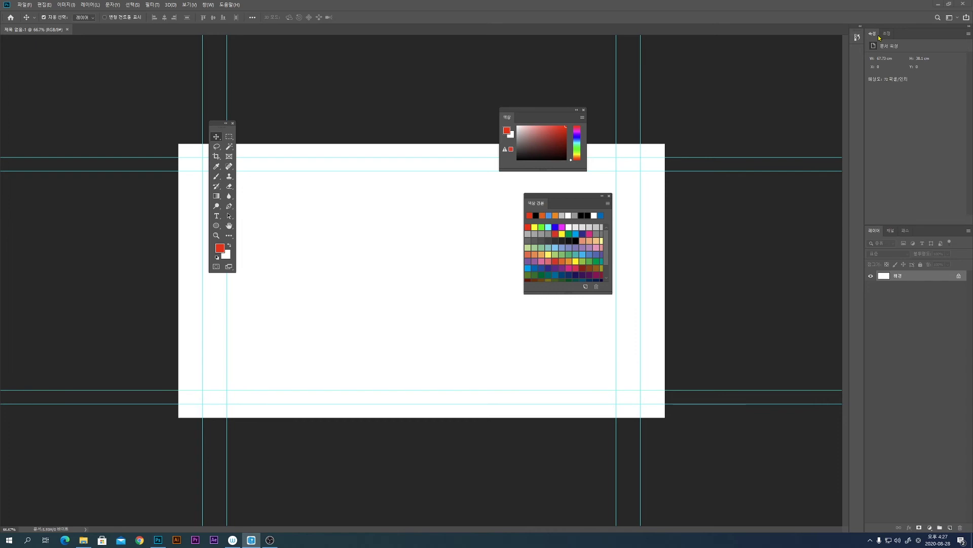
pyautogui.click(911, 33)
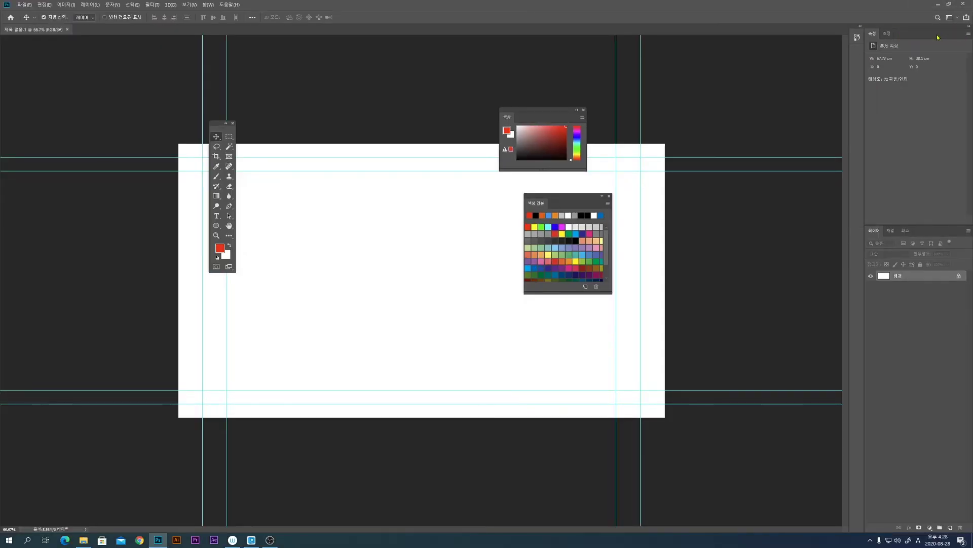
pyautogui.moveTo(904, 73); pyautogui.dragTo(872, 93)
pyautogui.moveTo(922, 46); pyautogui.dragTo(771, 78)
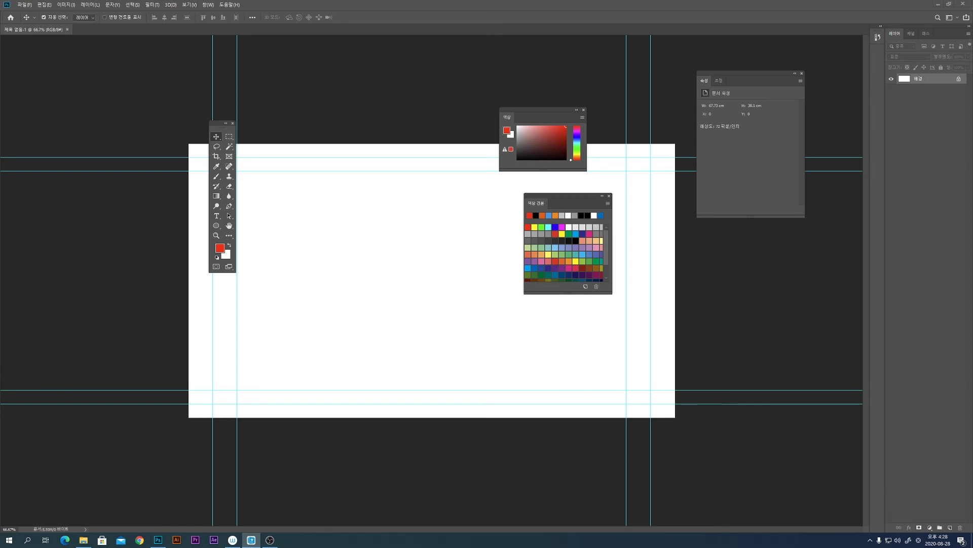
# - Collapse the docked Layers, Channels and Paths group to icons and expand it again
pyautogui.click(940, 109)
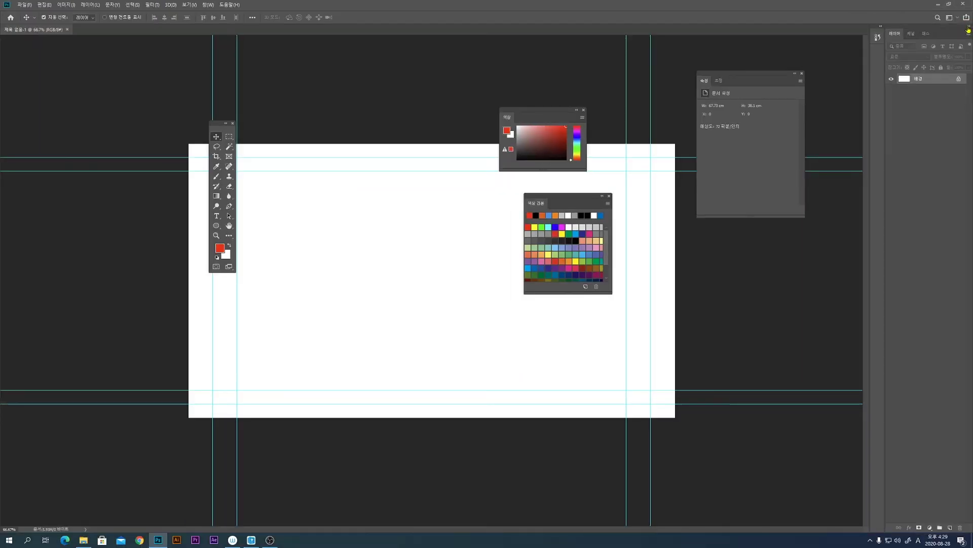
pyautogui.click(968, 28)
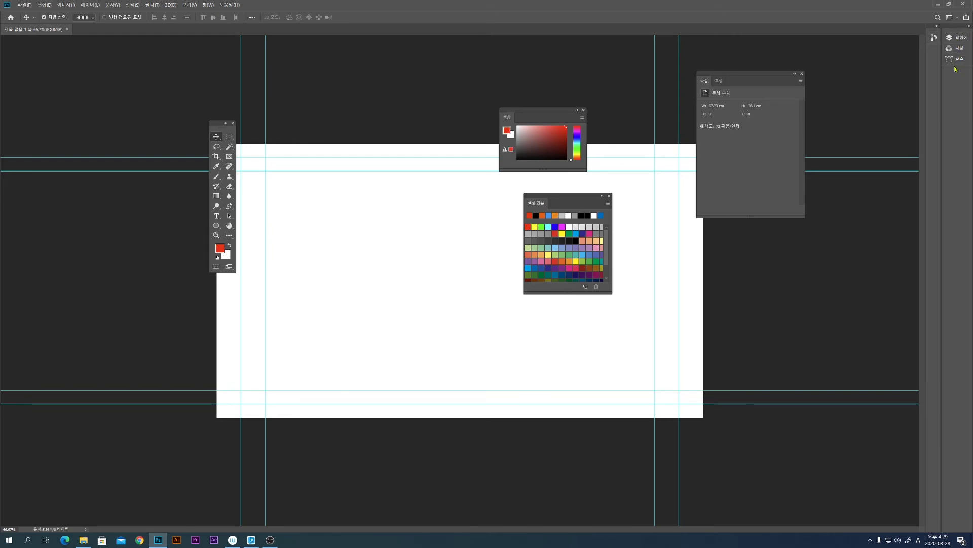
pyautogui.click(969, 27)
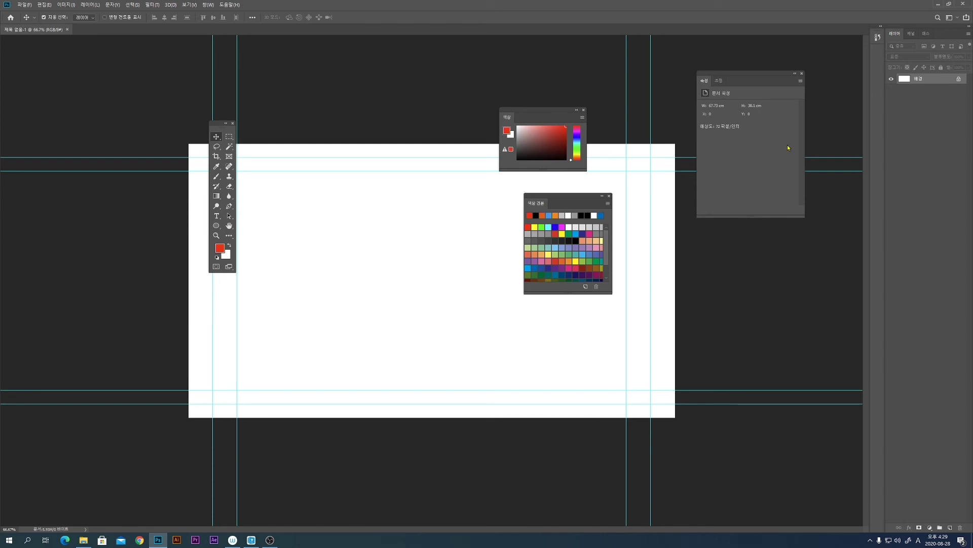
# - Dock the floating Properties/Adjustments group above the Layers group
pyautogui.moveTo(752, 83); pyautogui.dragTo(926, 32)
pyautogui.moveTo(927, 33)
pyautogui.mouseDown()
pyautogui.moveTo(930, 51)
pyautogui.moveTo(930, 40)
pyautogui.mouseUp()
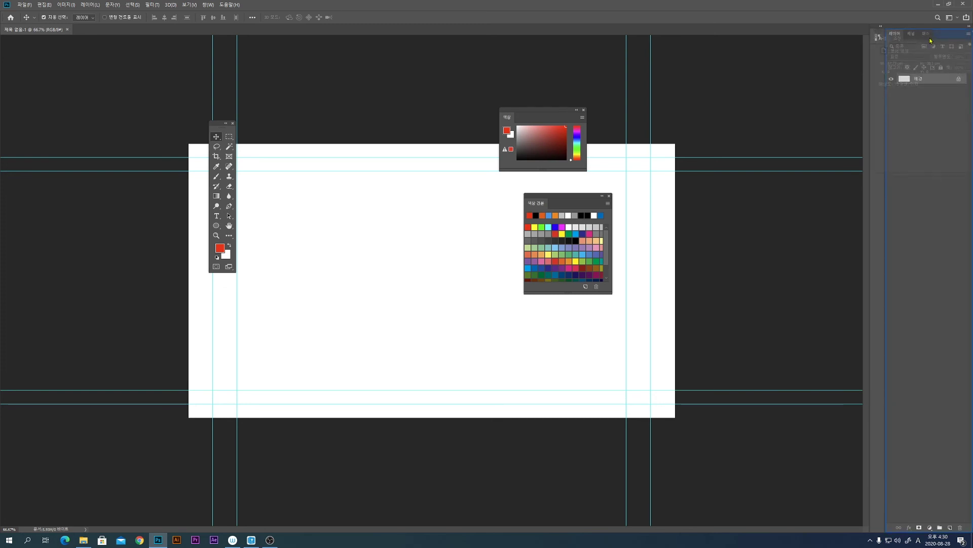
pyautogui.moveTo(931, 41); pyautogui.dragTo(931, 40)
pyautogui.moveTo(930, 36); pyautogui.dragTo(932, 31)
pyautogui.moveTo(932, 32); pyautogui.dragTo(933, 33)
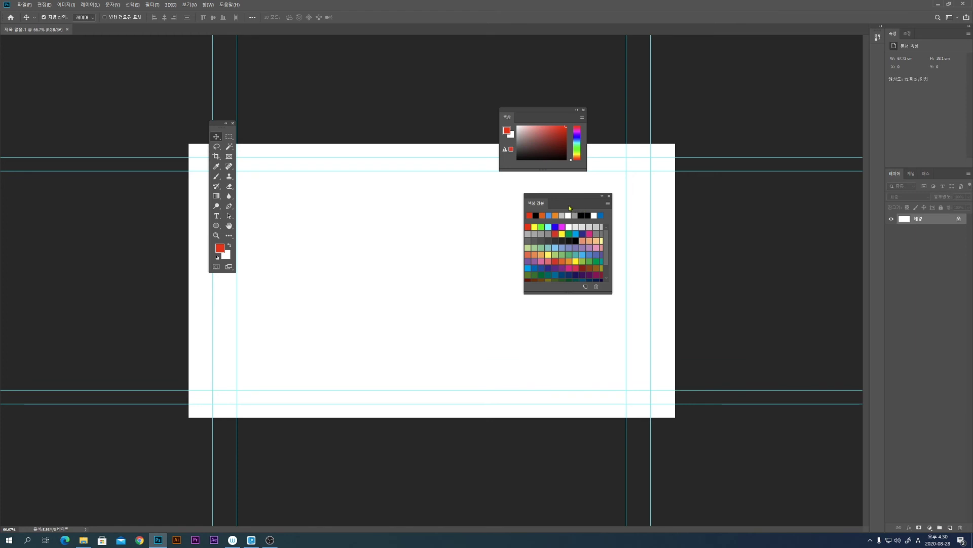
# - Dock the floating Swatches panel above the Properties group and add the Color panel to it as the first tab
pyautogui.moveTo(569, 208); pyautogui.dragTo(902, 32)
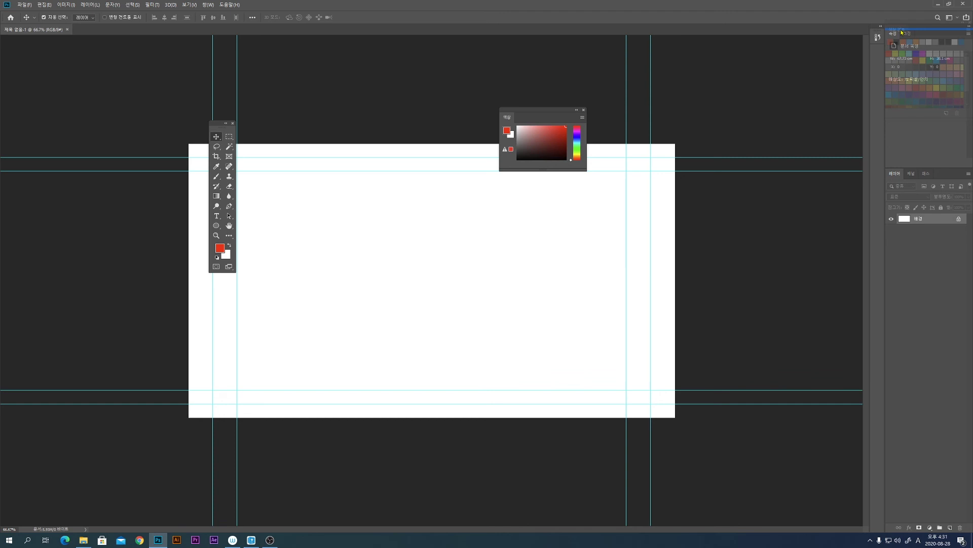
pyautogui.moveTo(902, 33); pyautogui.dragTo(903, 33)
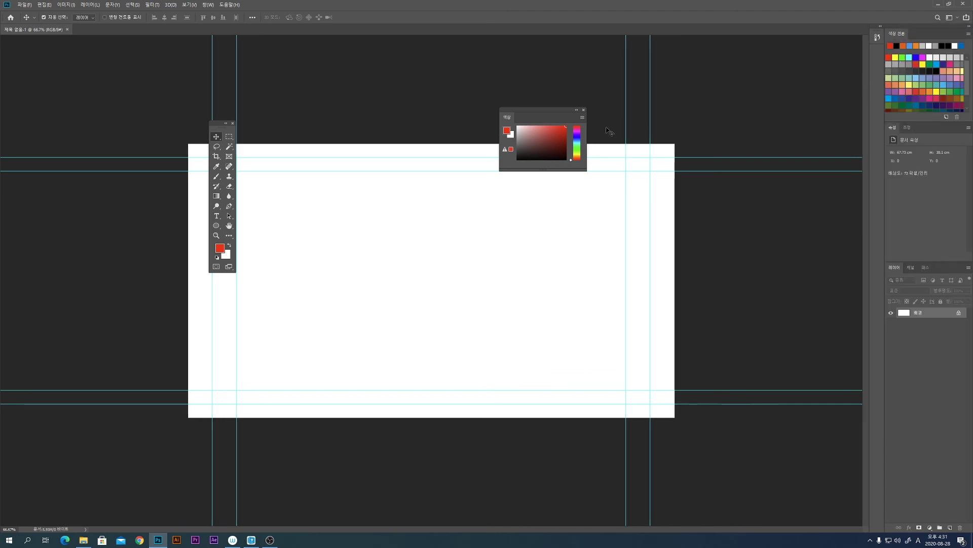
pyautogui.moveTo(507, 118); pyautogui.dragTo(892, 33)
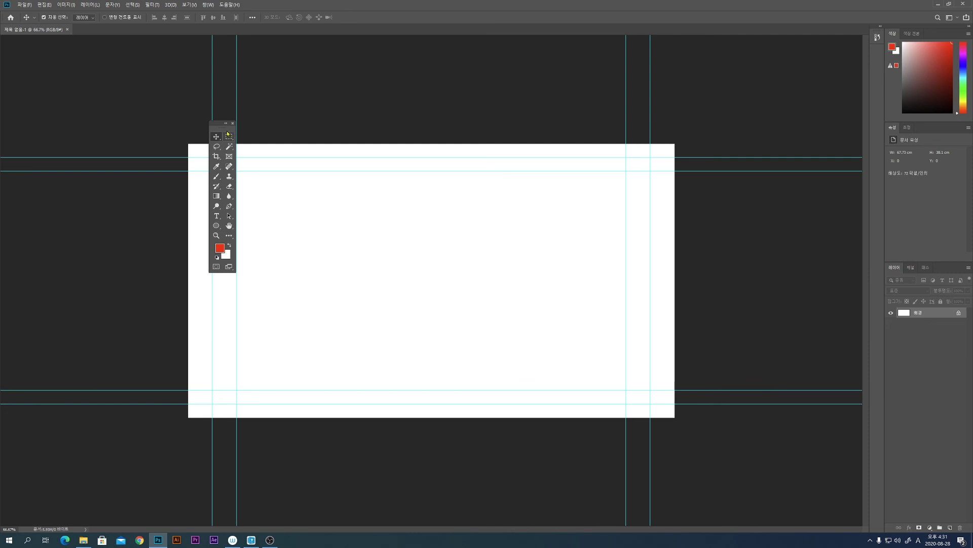
# - Dock the floating toolbox along the left edge of the workspace and reduce it to a single column
pyautogui.moveTo(225, 130); pyautogui.dragTo(6, 99)
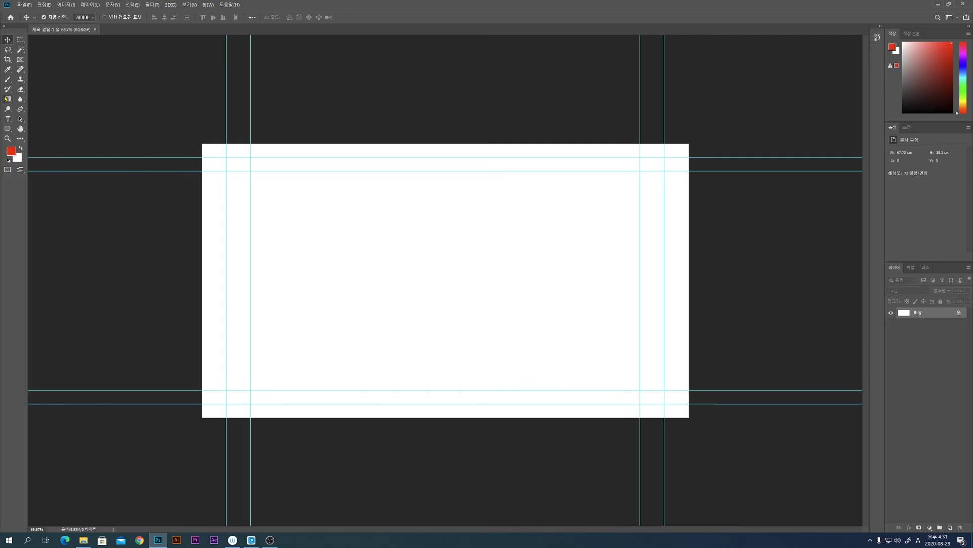
pyautogui.click(4, 28)
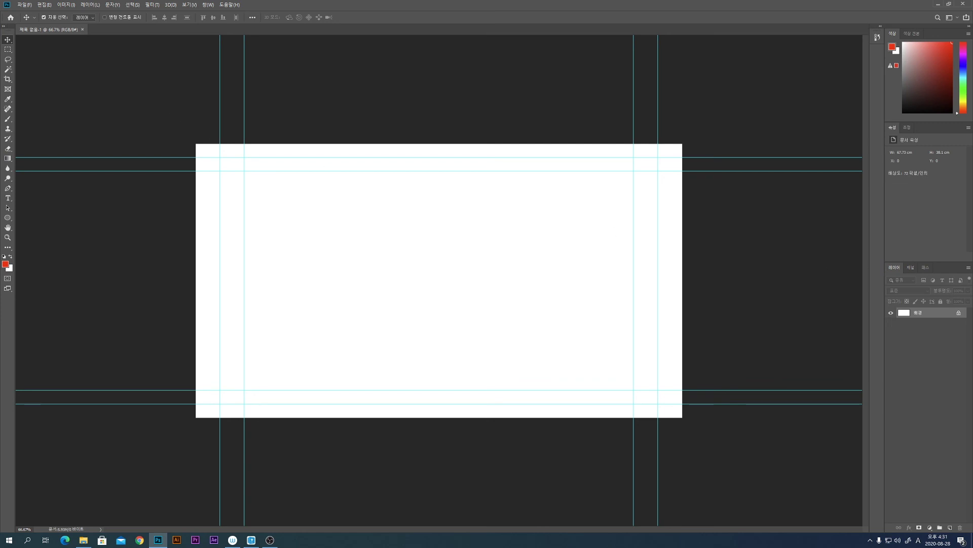
pyautogui.hotkey('alt', 'Tab')
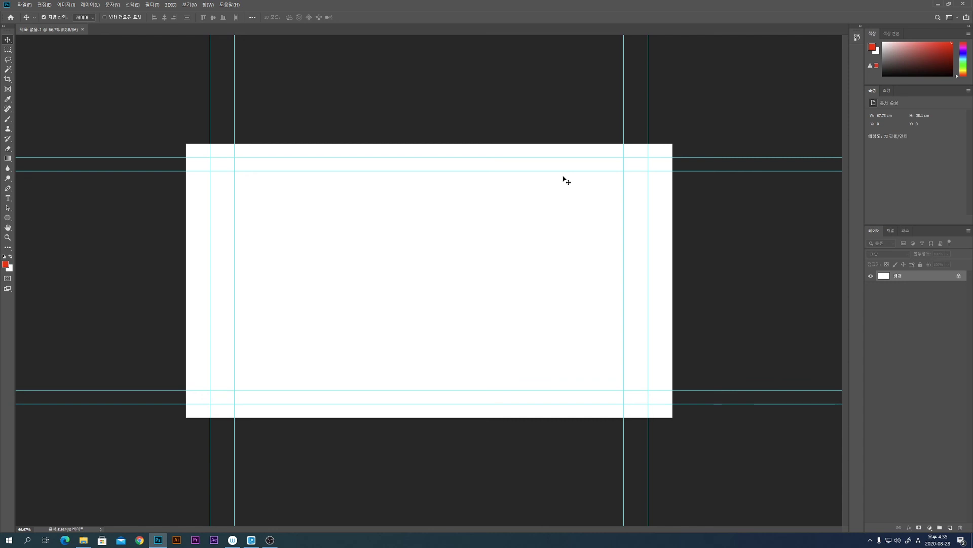
# - Detach the Color and Swatches panels from the dock, float them over the canvas and close Swatches
pyautogui.click(208, 5)
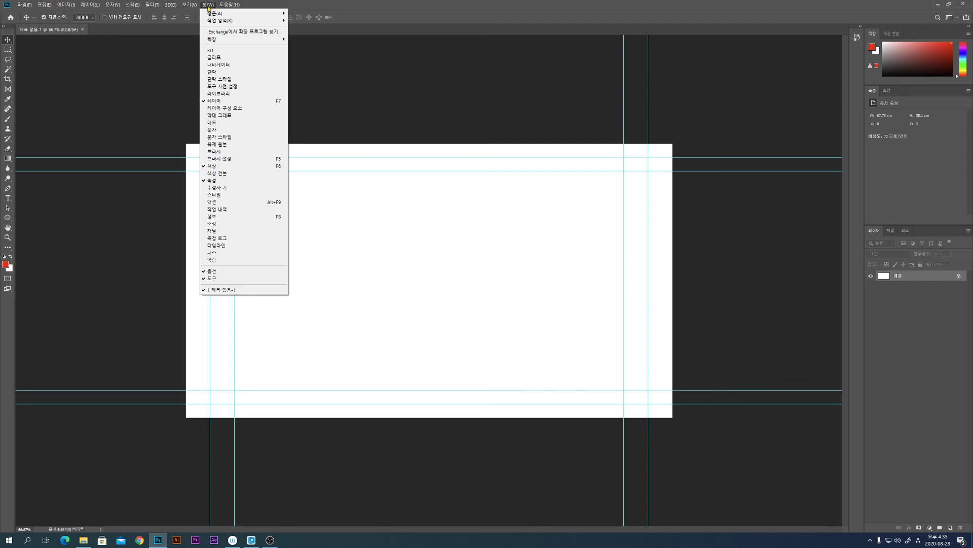
pyautogui.moveTo(219, 22)
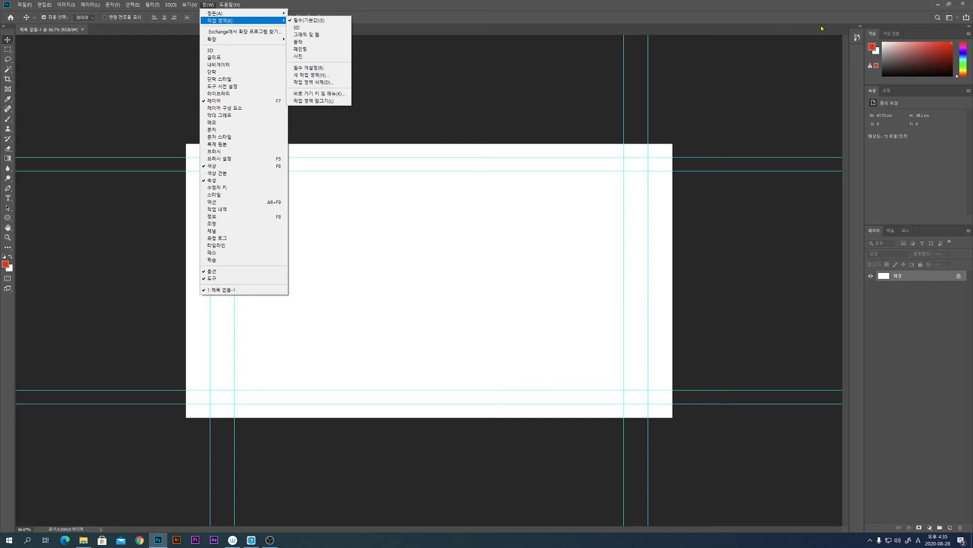
pyautogui.moveTo(873, 36); pyautogui.dragTo(626, 113)
pyautogui.moveTo(877, 37); pyautogui.dragTo(621, 191)
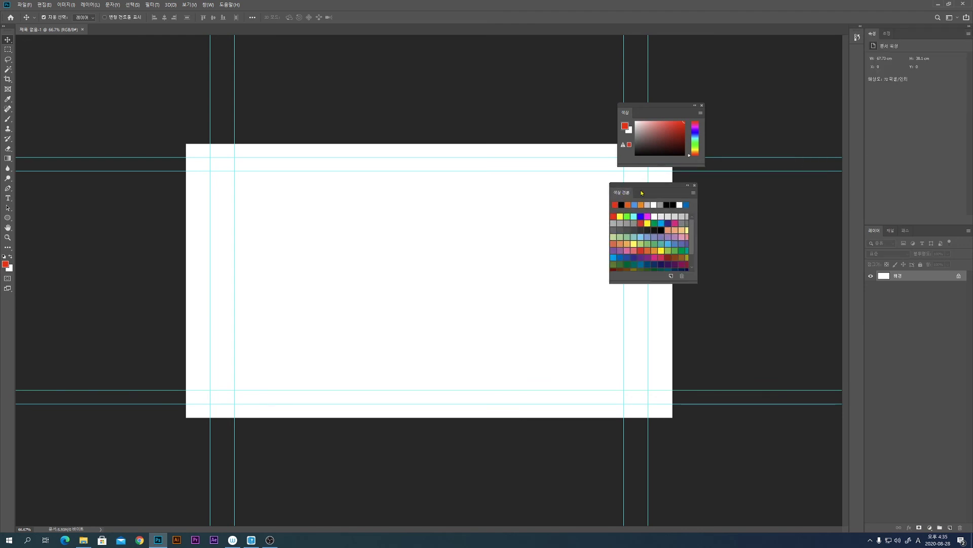
pyautogui.click(695, 185)
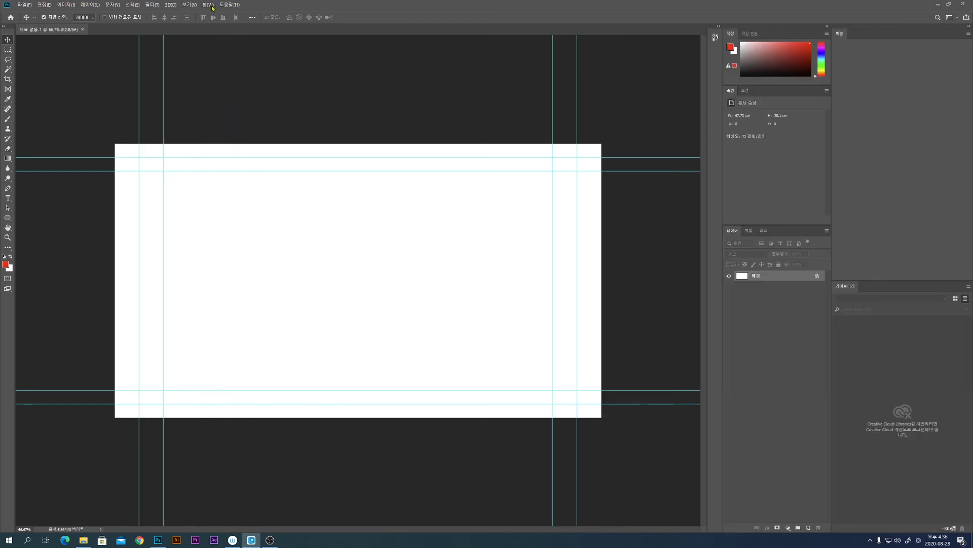
# - Reset the Essentials workspace to its default panel layout
pyautogui.click(208, 5)
pyautogui.moveTo(223, 21)
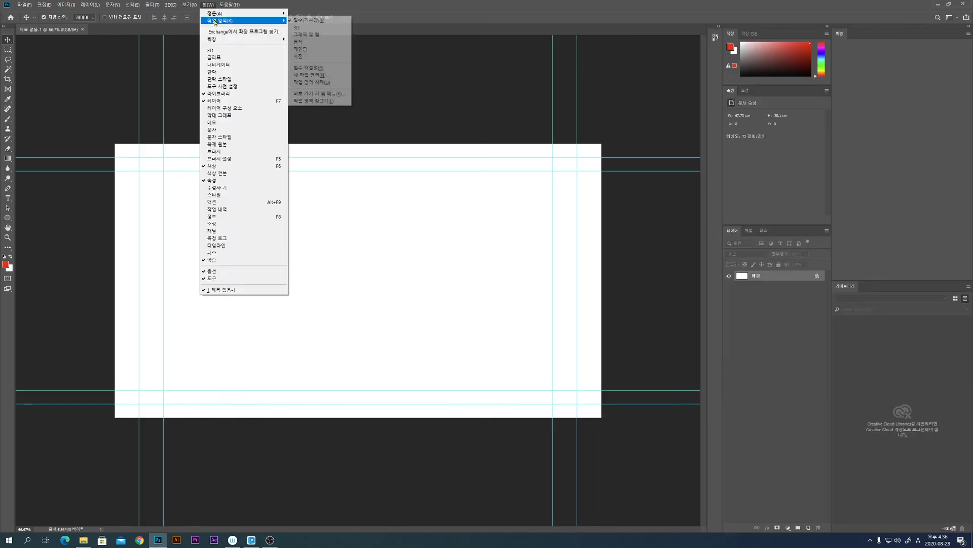
pyautogui.click(326, 68)
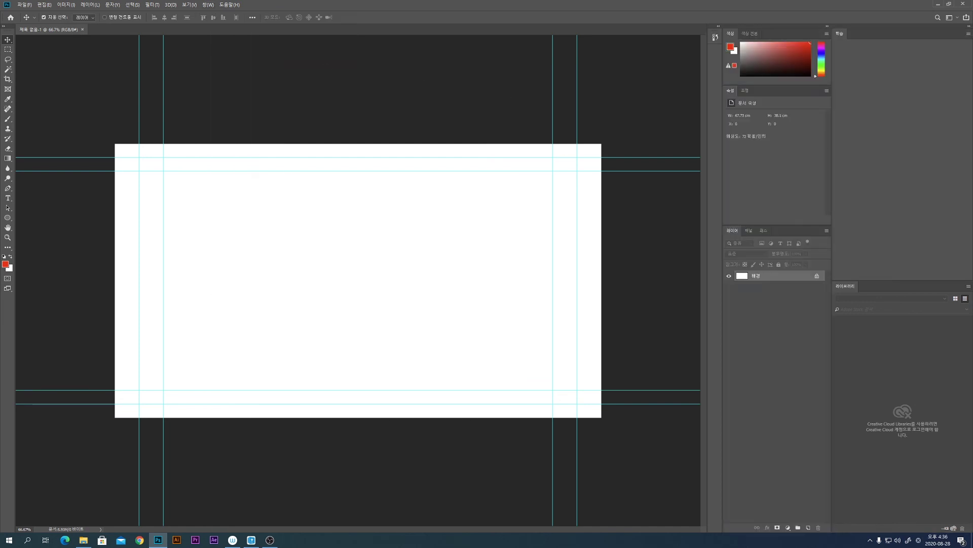
pyautogui.hotkey('alt', 'Tab')
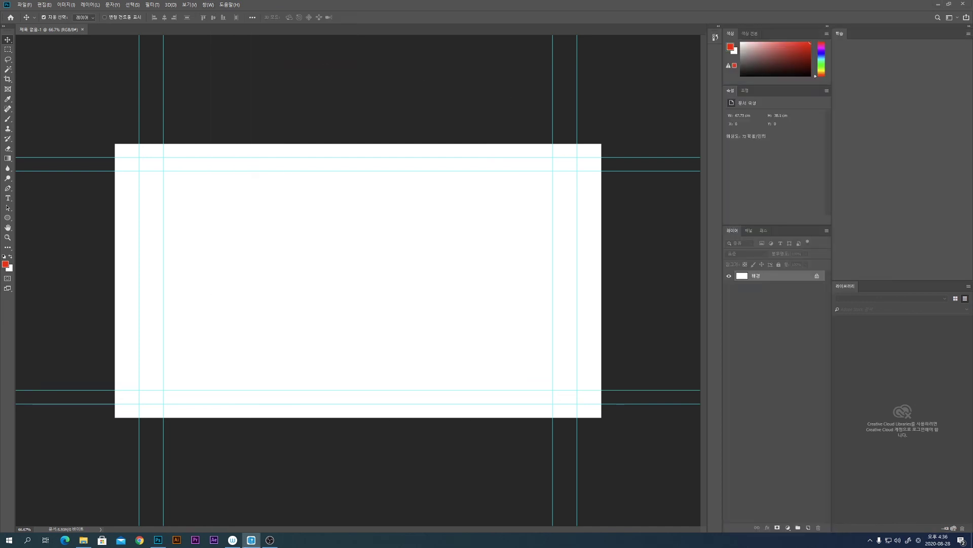